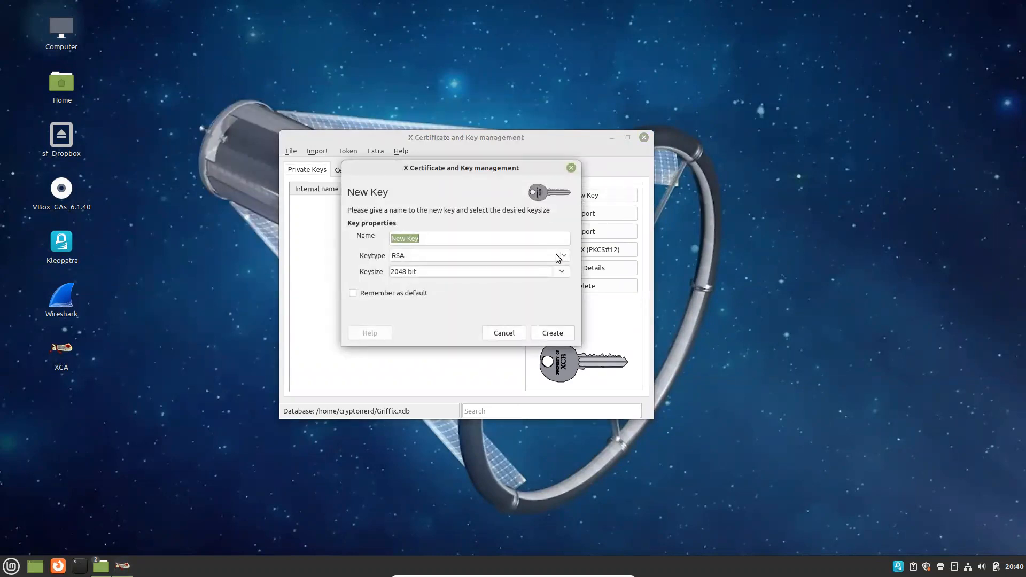
Step: Name the new key Griffix-CA Sign and check which key sizes are offered for RSA
{"action": "type", "text": "Griffix-CA Sign"}
{"action": "left_click", "coordinate": [564, 271]}
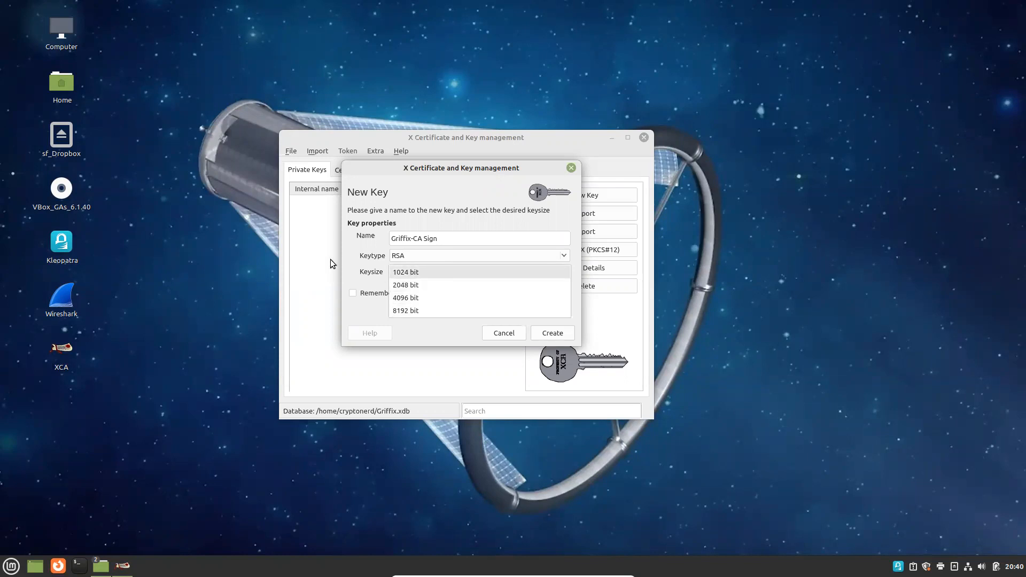
{"action": "left_click", "coordinate": [356, 258]}
{"action": "left_click", "coordinate": [564, 271]}
{"action": "left_click", "coordinate": [394, 269]}
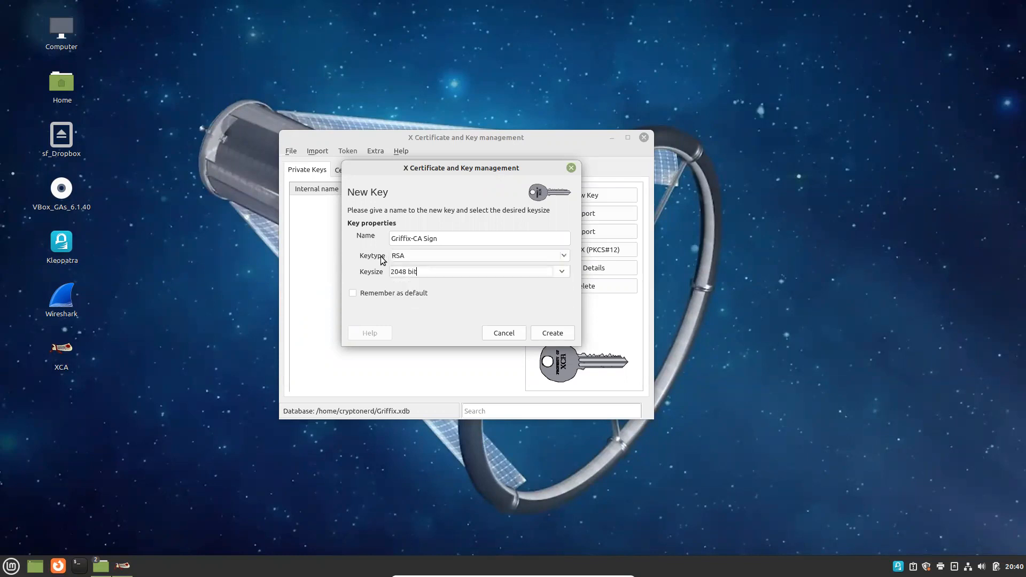
Step: Try the ED25519 key type, and set the new key's type to EC instead
{"action": "left_click", "coordinate": [558, 257]}
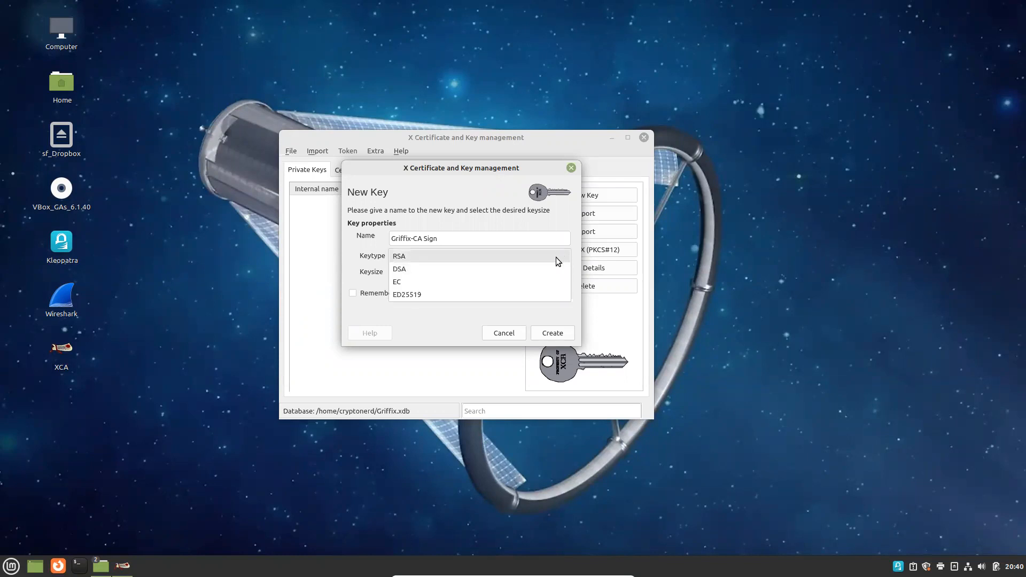
{"action": "left_click", "coordinate": [441, 297]}
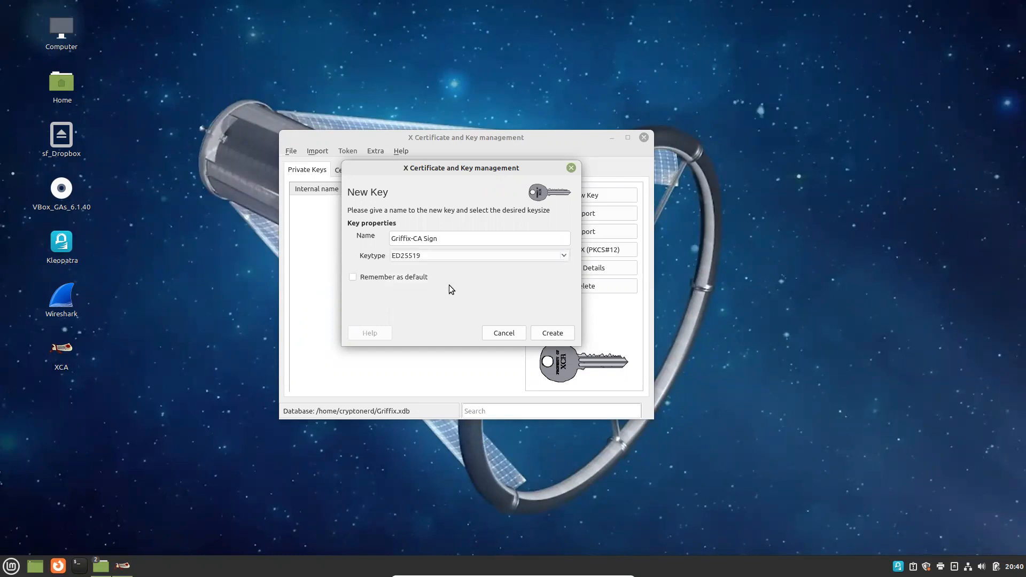
{"action": "left_click", "coordinate": [565, 258]}
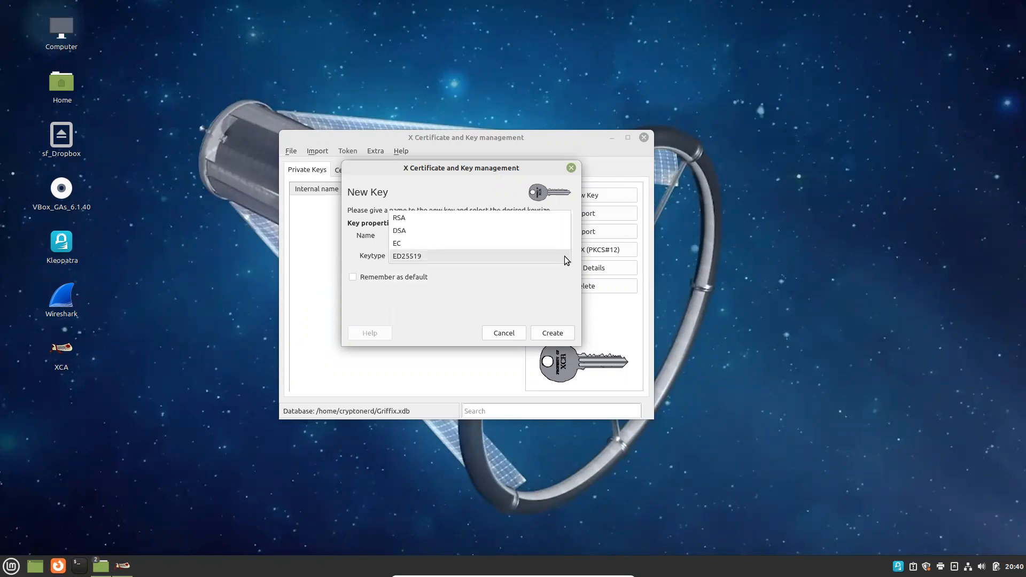
{"action": "left_click", "coordinate": [402, 243]}
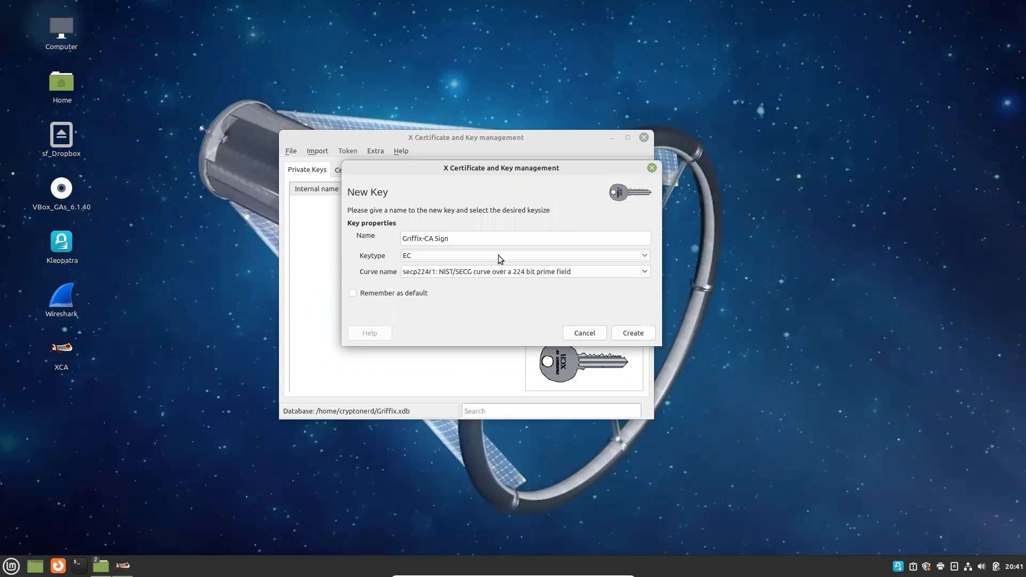
Step: Choose the brainpoolP512t1 curve over a 512 bit prime field and create the private key
{"action": "left_click", "coordinate": [645, 272]}
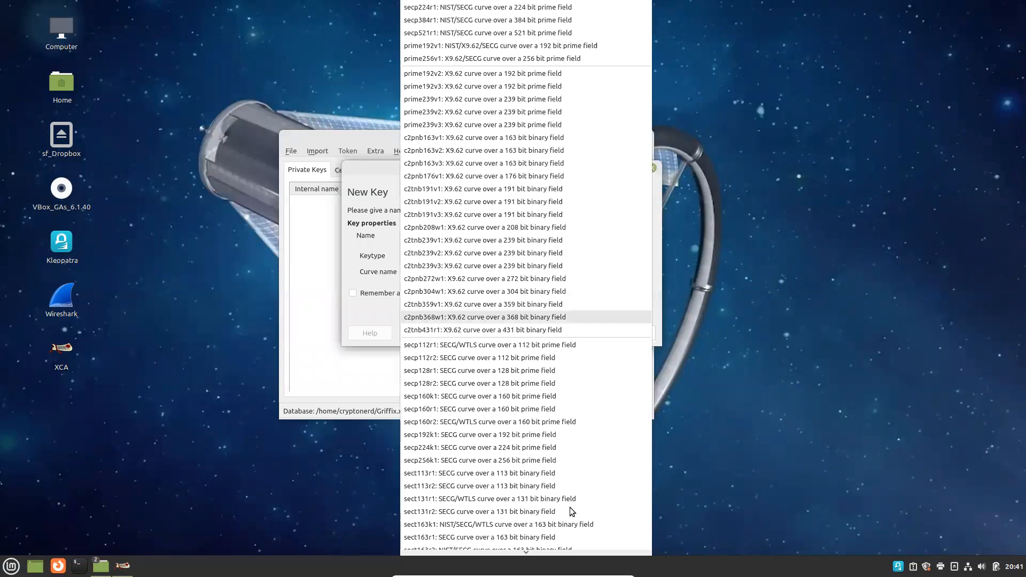
{"action": "key", "text": "Down"}
{"action": "key", "text": "Down"}
{"action": "key", "text": "Down"}
{"action": "key", "text": "Down"}
{"action": "key", "text": "Down"}
{"action": "key", "text": "Down"}
{"action": "key", "text": "Down"}
{"action": "key", "text": "Down"}
{"action": "key", "text": "Down"}
{"action": "key", "text": "Down"}
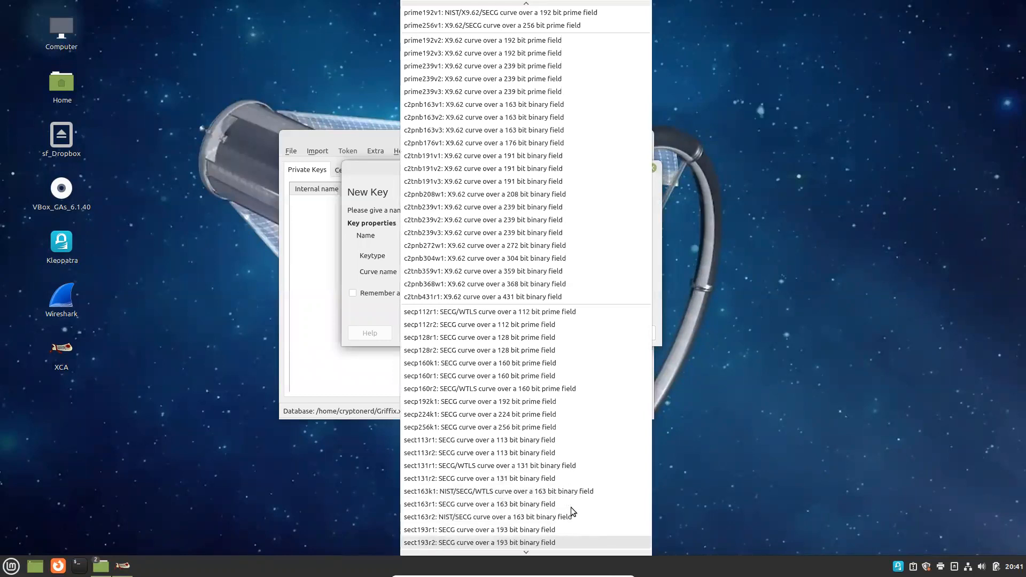
{"action": "key", "text": "Down"}
{"action": "key", "text": "Down"}
{"action": "key", "text": "Down"}
{"action": "key", "text": "Down"}
{"action": "key", "text": "Down"}
{"action": "key", "text": "Down"}
{"action": "key", "text": "Down"}
{"action": "key", "text": "Down"}
{"action": "key", "text": "Down"}
{"action": "key", "text": "Down"}
{"action": "key", "text": "Down"}
{"action": "key", "text": "Down"}
{"action": "key", "text": "Down"}
{"action": "key", "text": "Down"}
{"action": "key", "text": "Down"}
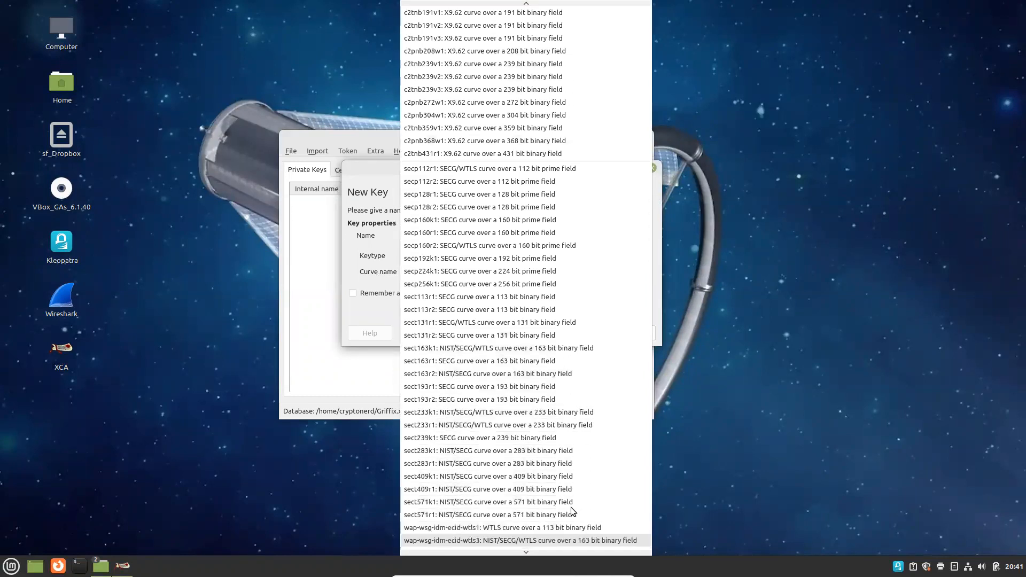
{"action": "key", "text": "Down"}
{"action": "key", "text": "Down"}
{"action": "key", "text": "Down"}
{"action": "key", "text": "Down"}
{"action": "key", "text": "Down"}
{"action": "key", "text": "Down"}
{"action": "key", "text": "Down"}
{"action": "key", "text": "Down"}
{"action": "key", "text": "Down"}
{"action": "key", "text": "Down"}
{"action": "key", "text": "Down"}
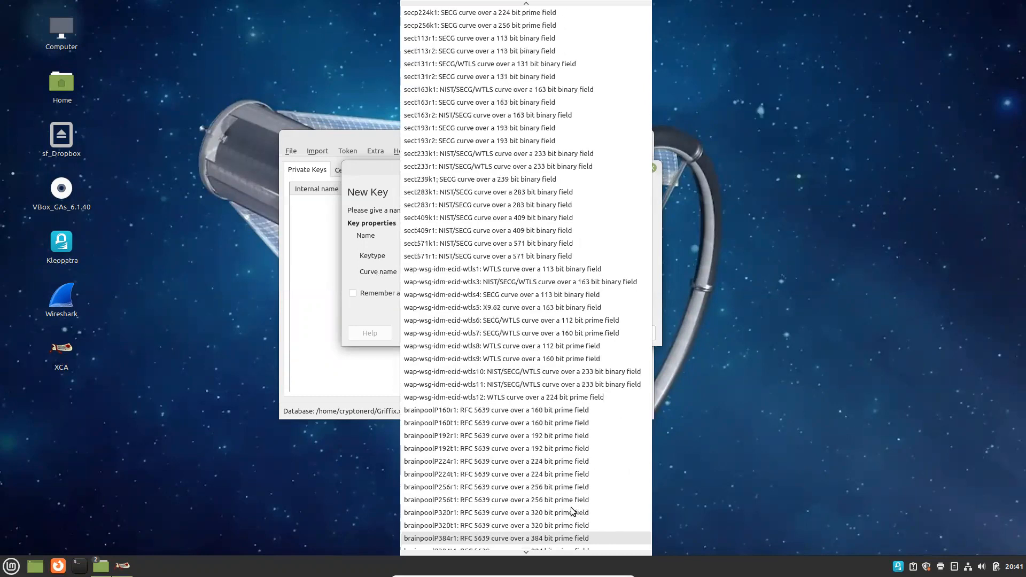
{"action": "key", "text": "Down"}
{"action": "key", "text": "Down"}
{"action": "key", "text": "Down"}
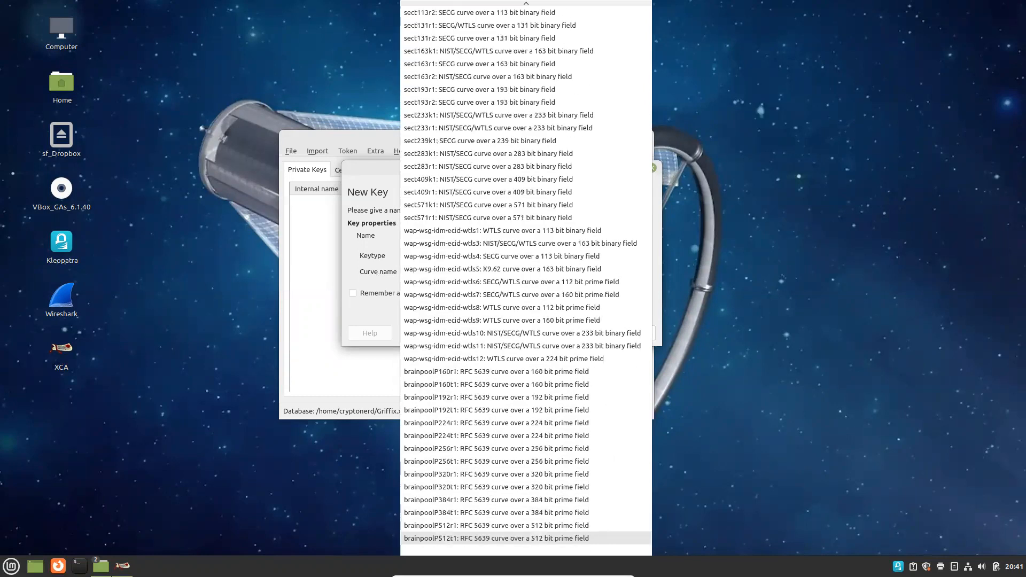
{"action": "left_click", "coordinate": [525, 538]}
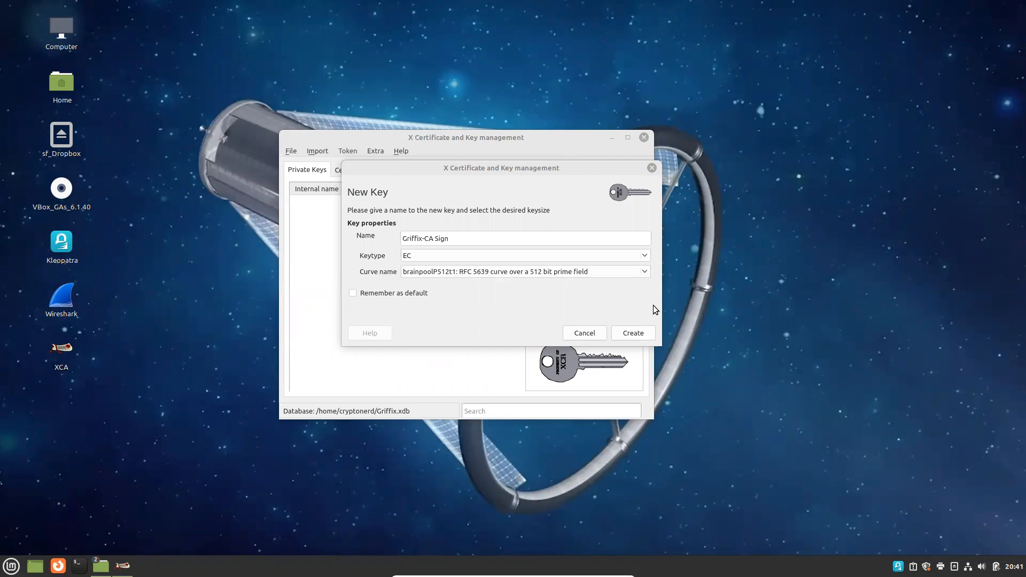
{"action": "left_click", "coordinate": [637, 334]}
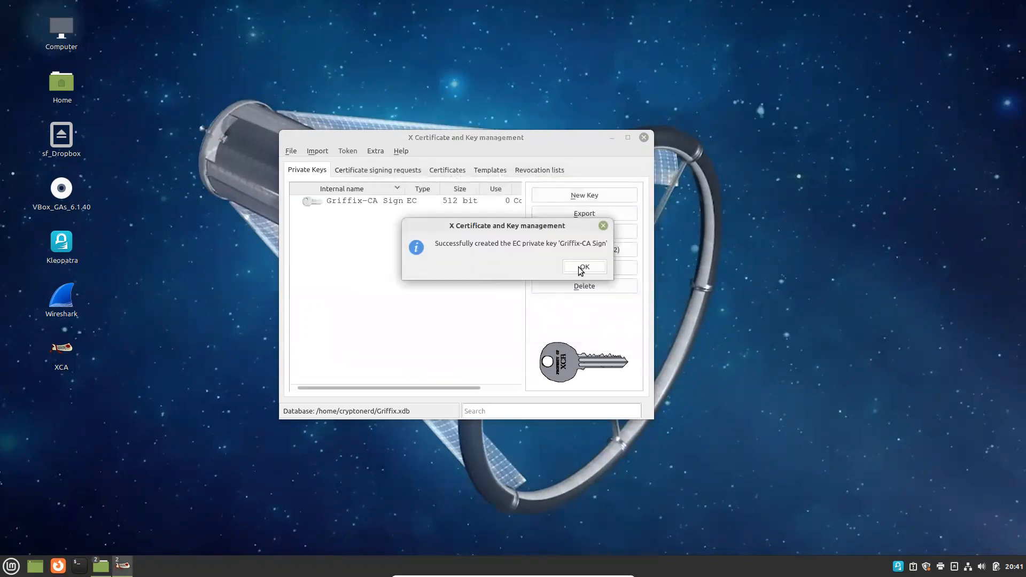
{"action": "left_click", "coordinate": [581, 270]}
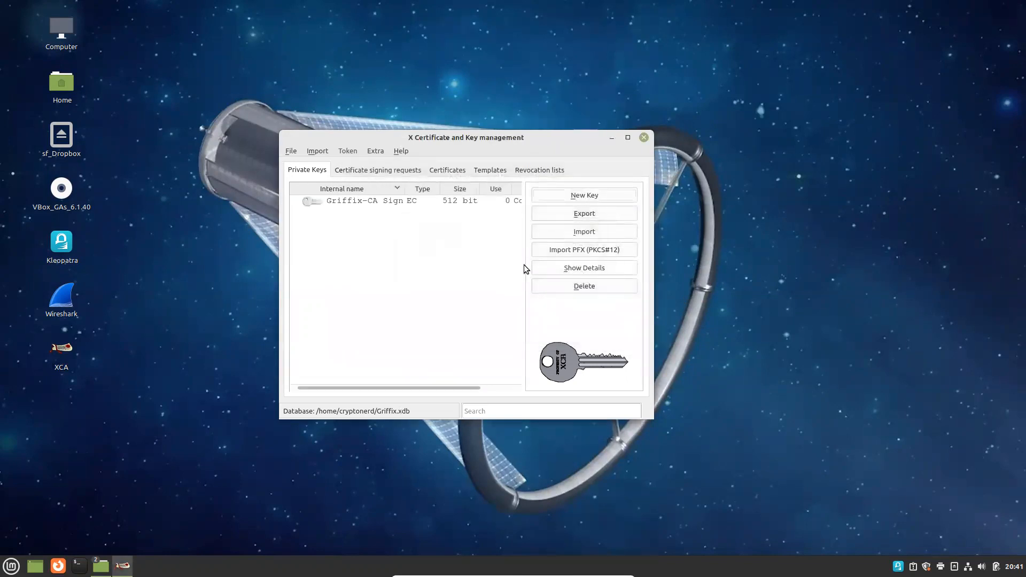
Step: Start a new self-signed certificate and apply everything from the default CA template
{"action": "left_click", "coordinate": [437, 172]}
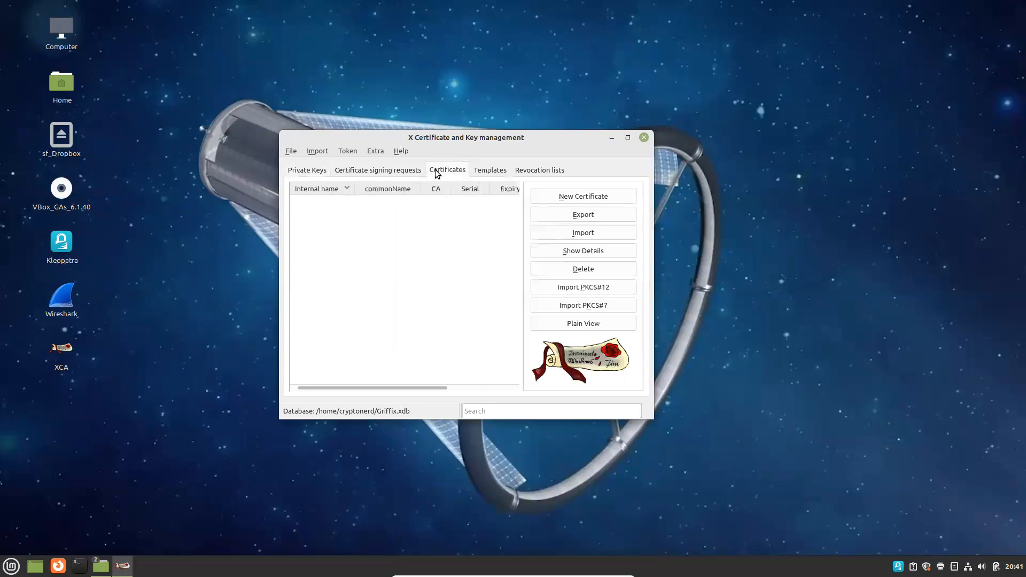
{"action": "left_click", "coordinate": [583, 197]}
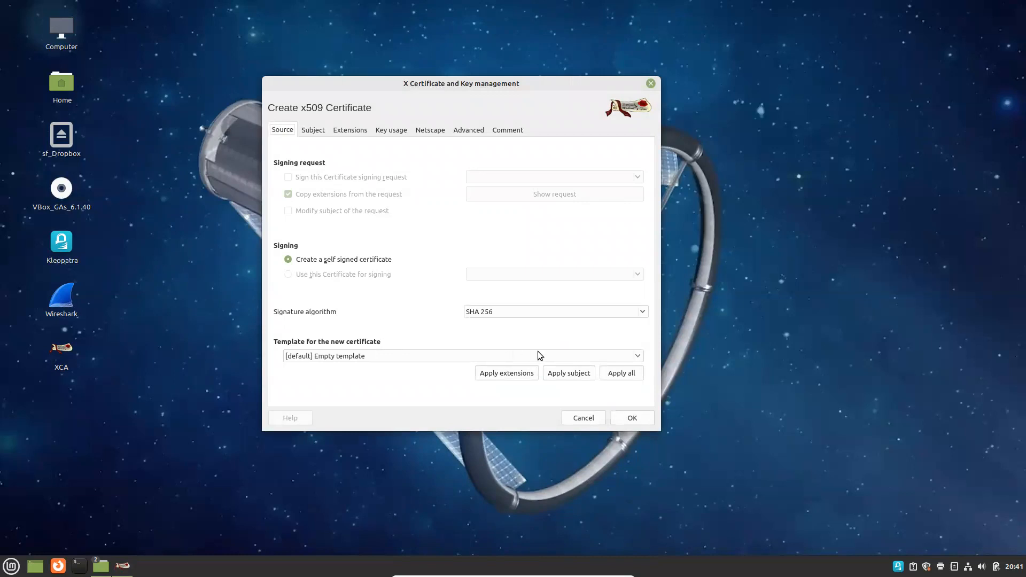
{"action": "left_click", "coordinate": [636, 355]}
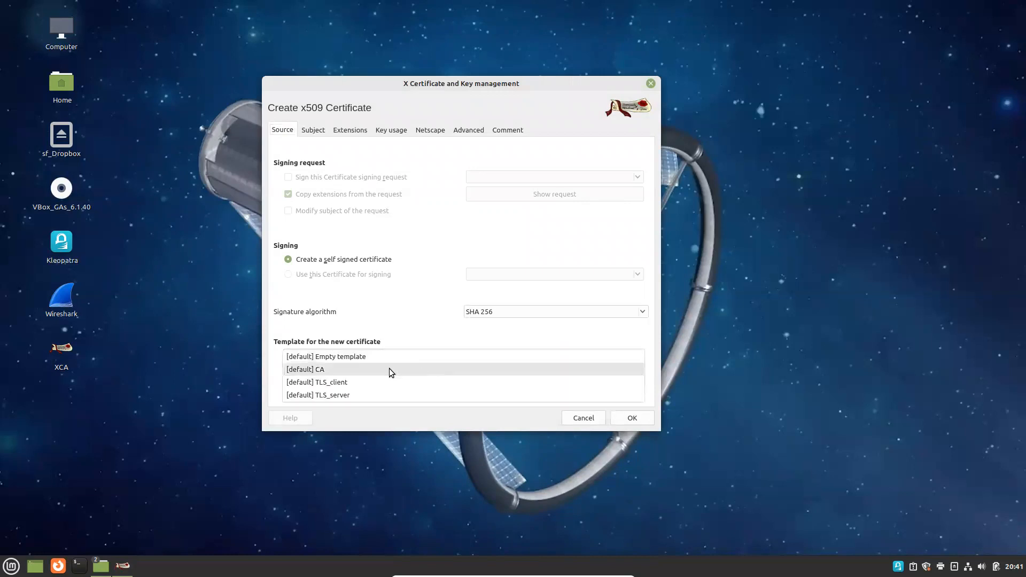
{"action": "left_click", "coordinate": [373, 370]}
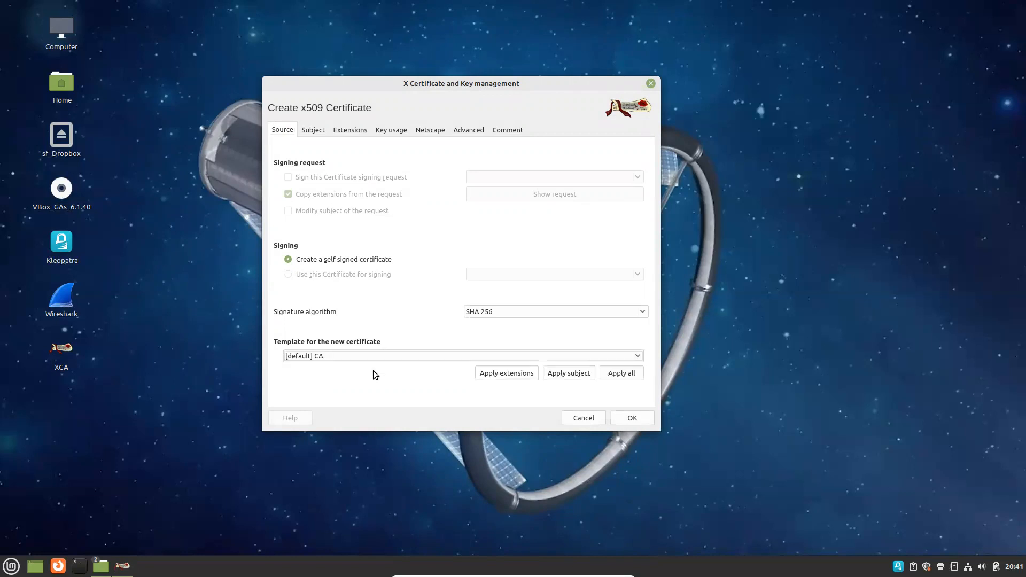
{"action": "left_click", "coordinate": [631, 373]}
Step: Give the certificate the internal name Griffix Root and set its country name to US
{"action": "left_click", "coordinate": [313, 131]}
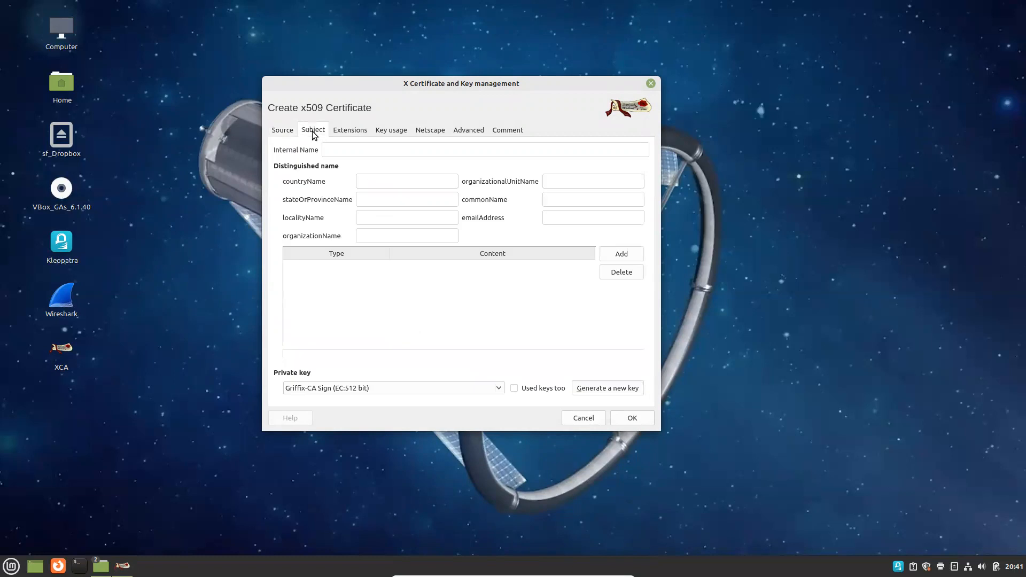
{"action": "left_click", "coordinate": [358, 153]}
{"action": "type", "text": "Griffix R"}
{"action": "key", "text": "BackSpace"}
{"action": "type", "text": "Root"}
{"action": "type", "text": "US"}
Step: Set the certificate subject's organization name to InterNetwork Defense
{"action": "type", "text": "Inter"}
{"action": "type", "text": "Netw"}
{"action": "key", "text": "BackSpace"}
{"action": "key", "text": "BackSpace"}
{"action": "key", "text": "BackSpace"}
{"action": "type", "text": "et"}
{"action": "type", "text": "work Defe"}
{"action": "type", "text": "nse"}
Step: Set the organizational unit to IAM and the common name to Grffix Root CA, and create the certificate
{"action": "type", "text": "IAM"}
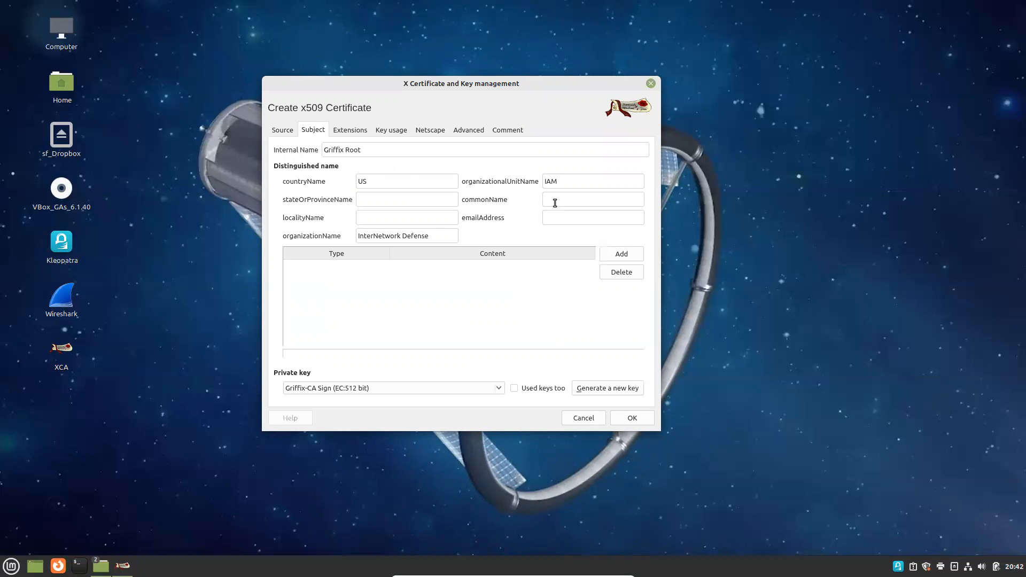
{"action": "type", "text": "Griffix Root CA"}
{"action": "left_click", "coordinate": [633, 418]}
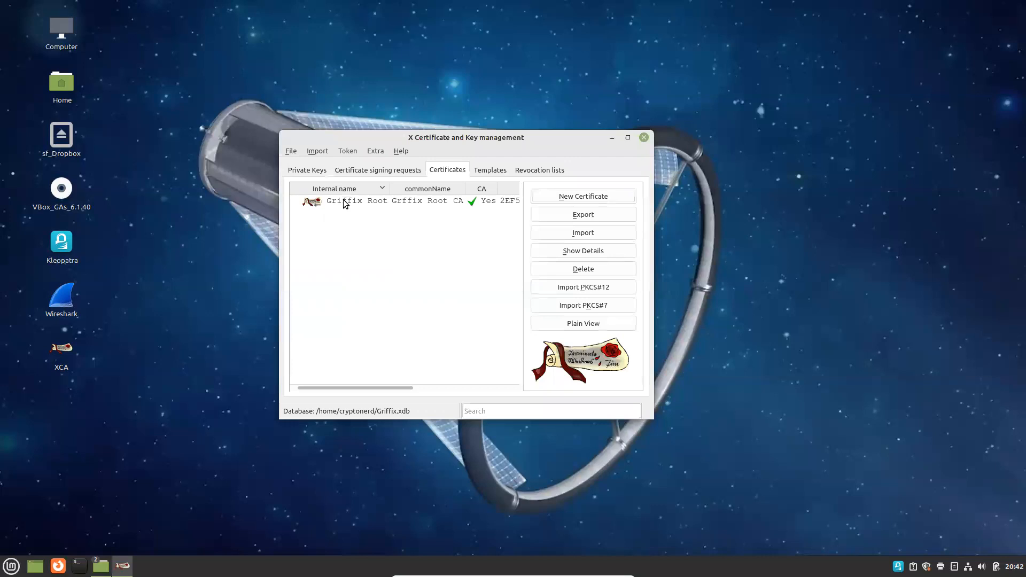
Step: Import the certificate signing request Bob.p10 from the Documents/Kleopatra folder, showing all file types
{"action": "left_click", "coordinate": [356, 172]}
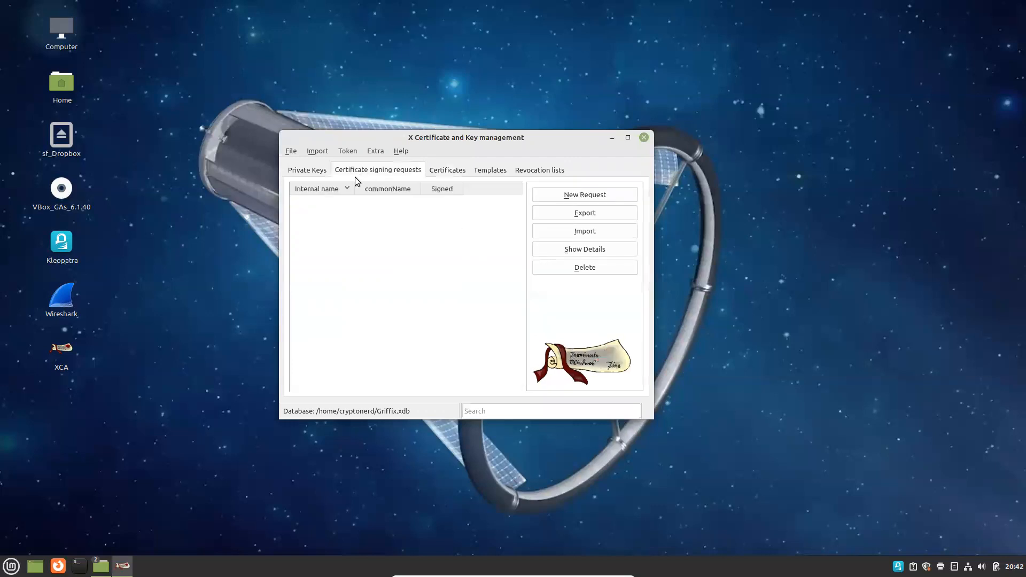
{"action": "left_click", "coordinate": [600, 232]}
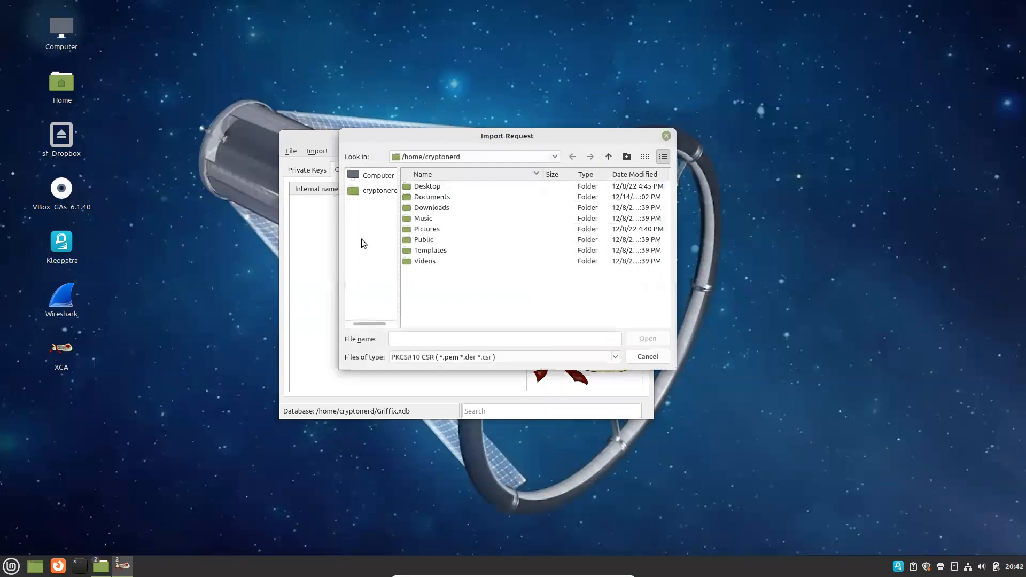
{"action": "double_click", "coordinate": [442, 199]}
{"action": "double_click", "coordinate": [441, 198]}
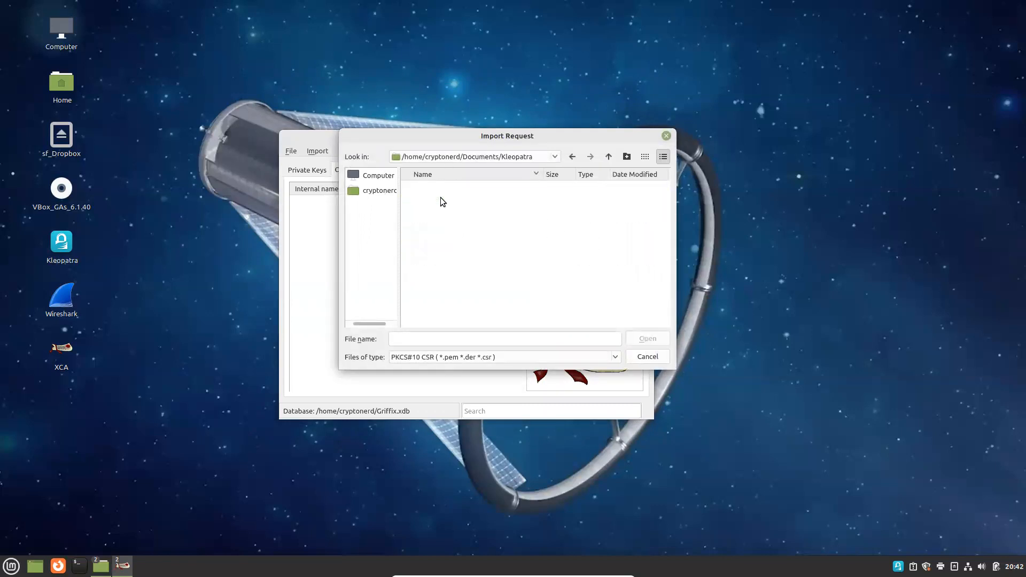
{"action": "left_click", "coordinate": [616, 358]}
{"action": "left_click", "coordinate": [427, 371]}
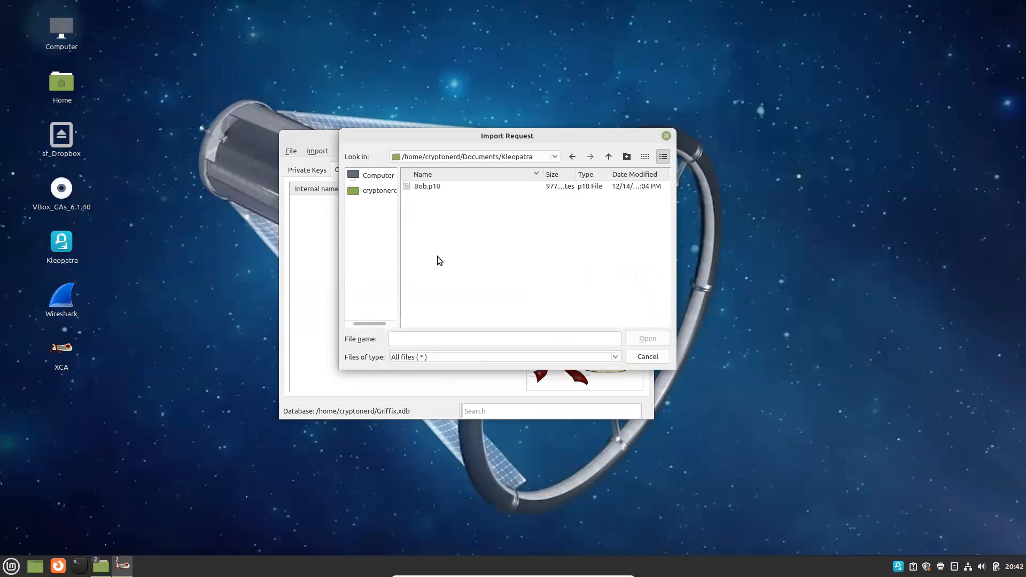
{"action": "left_click", "coordinate": [426, 186]}
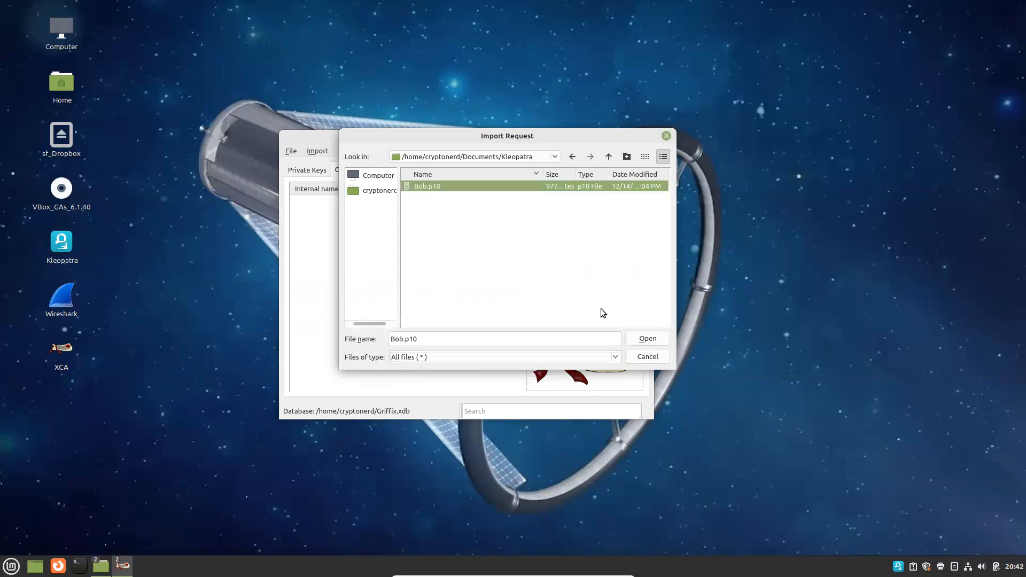
{"action": "left_click", "coordinate": [648, 339]}
Step: Start signing the imported request, and mark its X509v3 key usage critical with every usage from Digital Signature to Decipher Only
{"action": "right_click", "coordinate": [411, 201]}
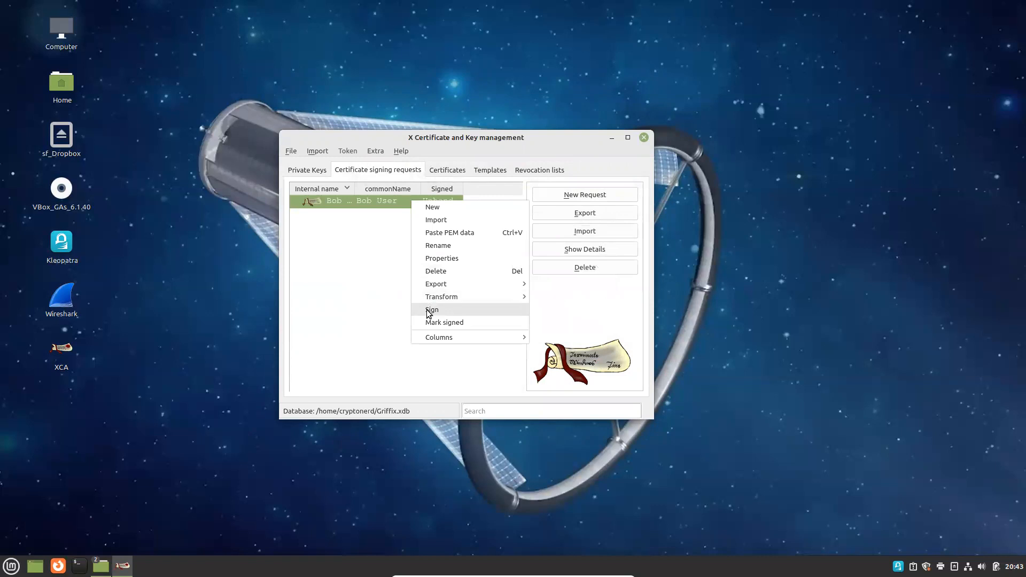
{"action": "left_click", "coordinate": [430, 310]}
{"action": "left_click", "coordinate": [361, 131]}
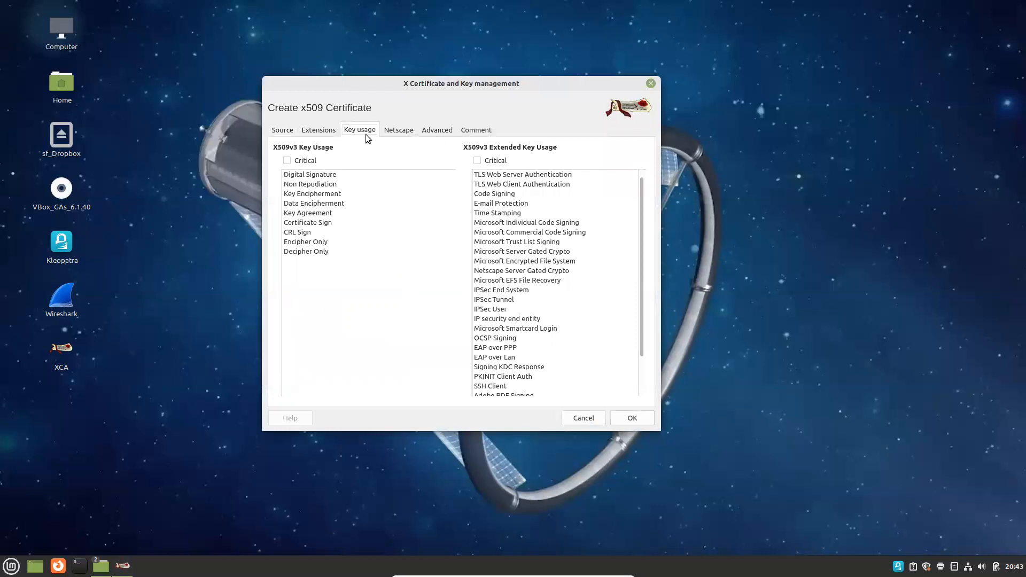
{"action": "left_click", "coordinate": [401, 132]}
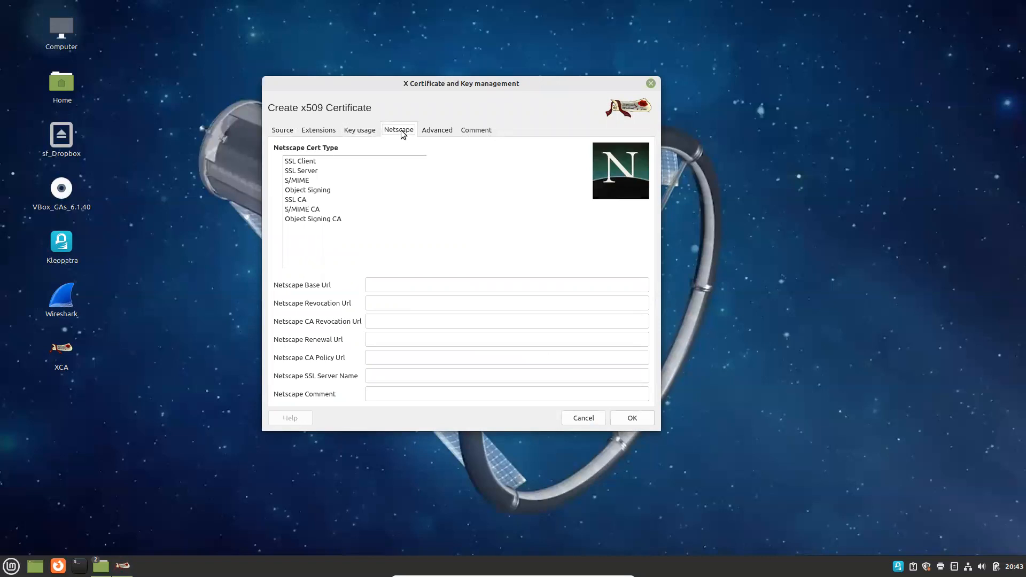
{"action": "left_click", "coordinate": [354, 130]}
{"action": "left_click", "coordinate": [289, 161]}
{"action": "left_click_drag", "start_coordinate": [294, 172], "coordinate": [323, 249]}
Step: Mark the extended key usage critical, select every usage from TLS Web Server Authentication to Microsoft BitLocker Data Recovery Agent, and create the signed certificate
{"action": "left_click", "coordinate": [477, 161]}
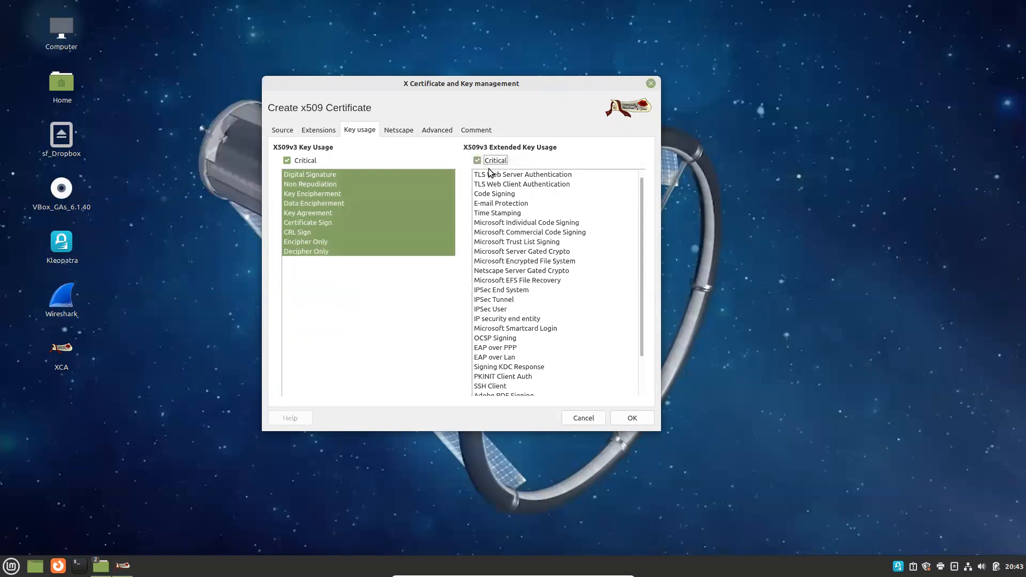
{"action": "left_click", "coordinate": [490, 174]}
{"action": "left_click_drag", "start_coordinate": [491, 187], "coordinate": [496, 211]}
{"action": "left_click", "coordinate": [499, 215]}
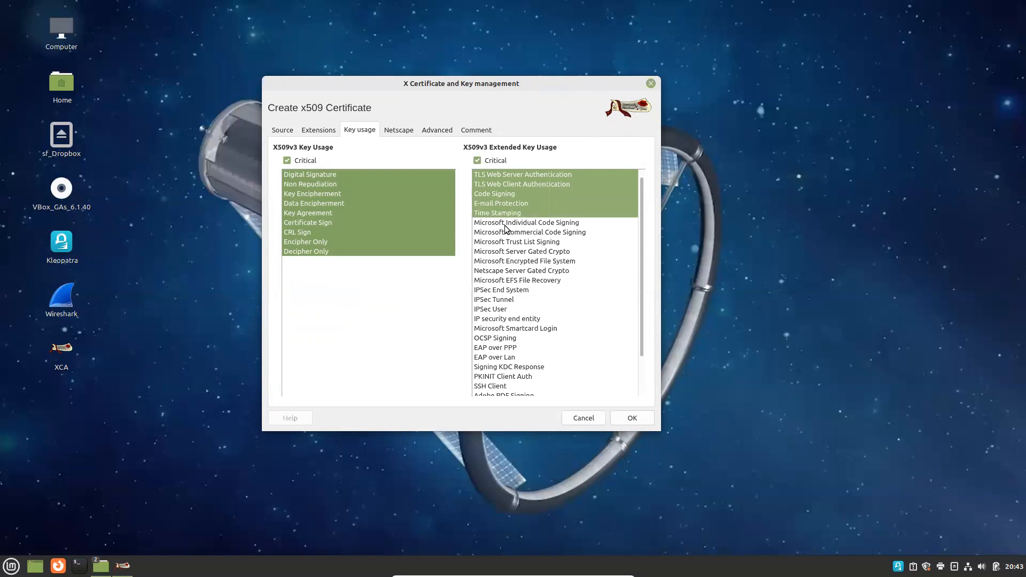
{"action": "left_click", "coordinate": [508, 224]}
{"action": "left_click", "coordinate": [512, 233]}
{"action": "left_click", "coordinate": [514, 242]}
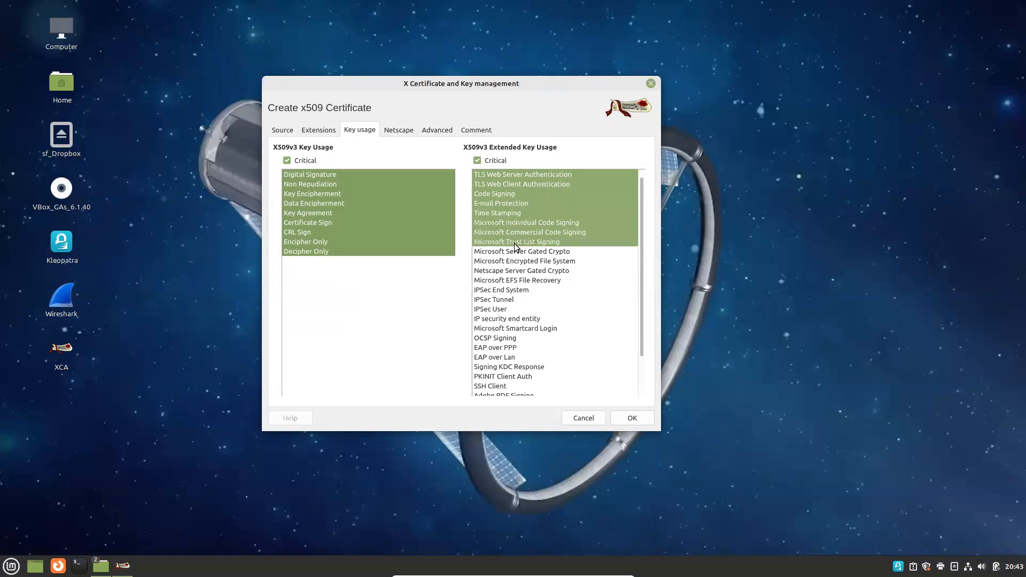
{"action": "left_click", "coordinate": [517, 252]}
{"action": "left_click", "coordinate": [519, 261]}
{"action": "left_click", "coordinate": [518, 271]}
{"action": "left_click", "coordinate": [516, 280]}
{"action": "left_click", "coordinate": [515, 290]}
{"action": "left_click", "coordinate": [514, 300]}
{"action": "left_click", "coordinate": [514, 310]}
{"action": "left_click", "coordinate": [515, 319]}
{"action": "left_click", "coordinate": [517, 328]}
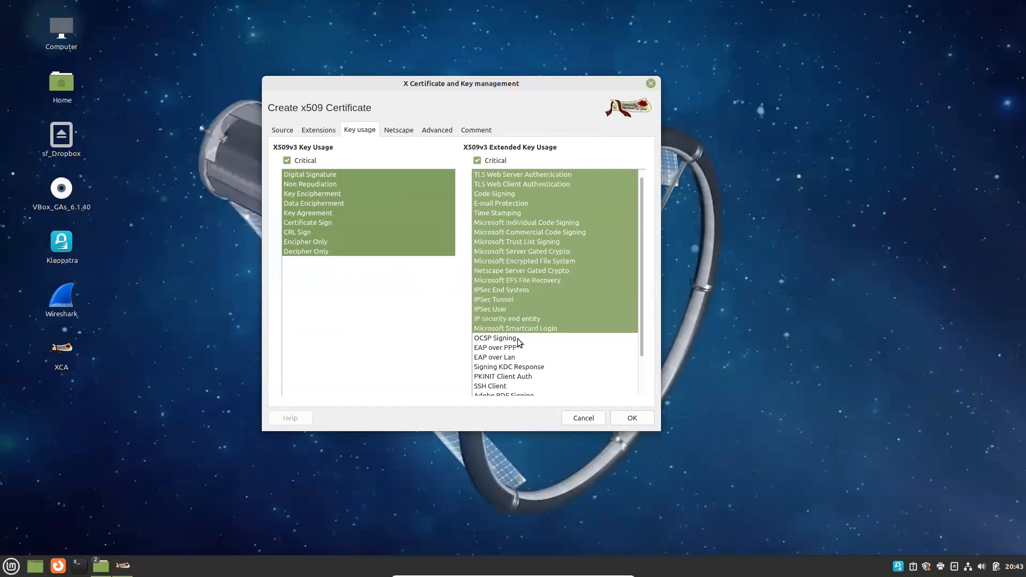
{"action": "left_click", "coordinate": [518, 339]}
{"action": "left_click", "coordinate": [518, 348]}
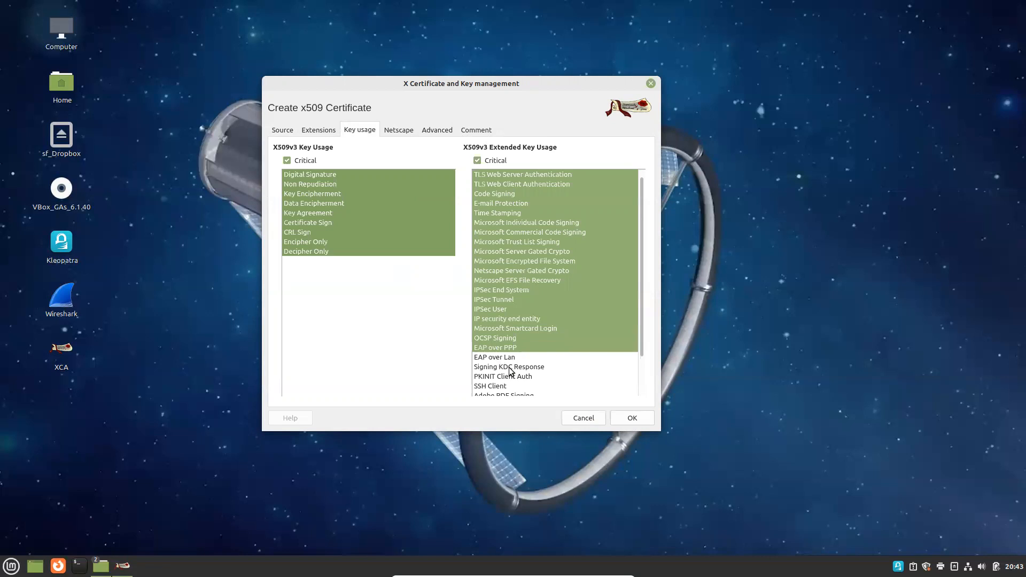
{"action": "left_click", "coordinate": [508, 358]}
{"action": "left_click", "coordinate": [511, 369]}
{"action": "left_click", "coordinate": [509, 376]}
{"action": "left_click", "coordinate": [505, 386]}
{"action": "left_click", "coordinate": [506, 393]}
{"action": "left_click_drag", "start_coordinate": [640, 345], "coordinate": [644, 385]}
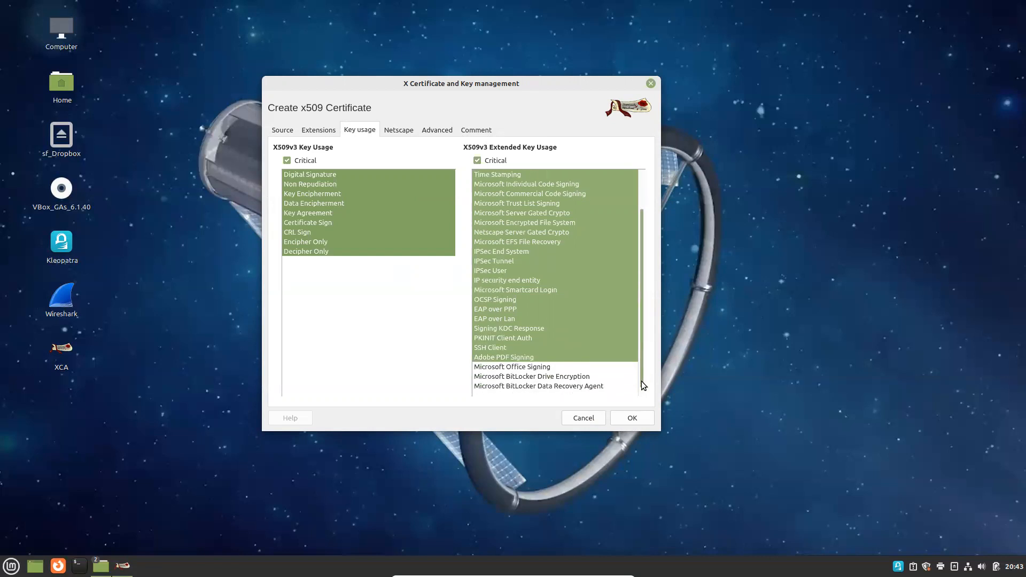
{"action": "left_click", "coordinate": [517, 367]}
{"action": "left_click", "coordinate": [519, 376]}
{"action": "left_click", "coordinate": [524, 386]}
{"action": "left_click", "coordinate": [631, 419]}
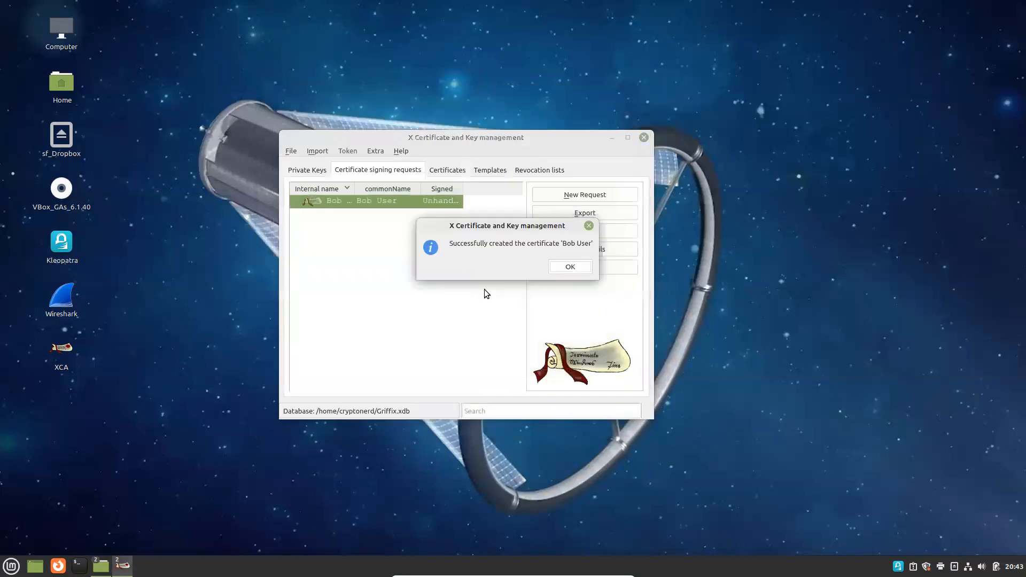
{"action": "left_click", "coordinate": [571, 266]}
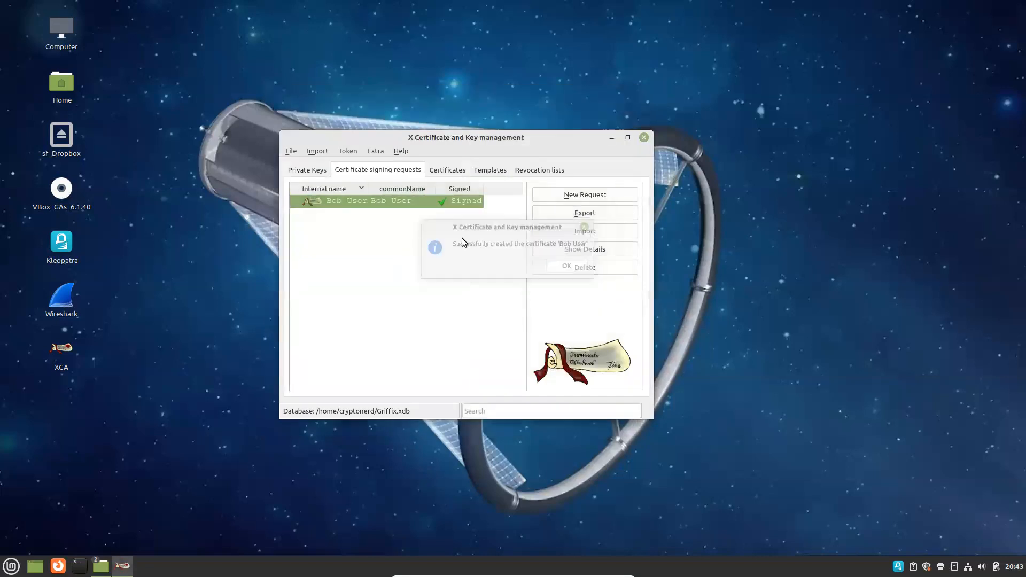
Step: Expand the Griffix Root certificate in the certificate list and select the certificate issued under it
{"action": "left_click", "coordinate": [441, 170]}
{"action": "left_click", "coordinate": [296, 201]}
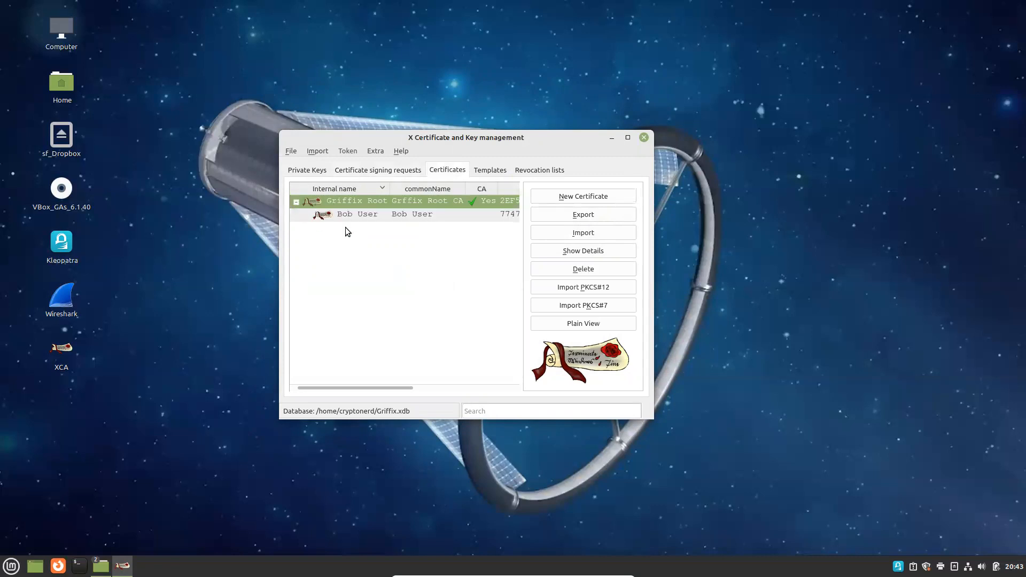
{"action": "left_click", "coordinate": [353, 215]}
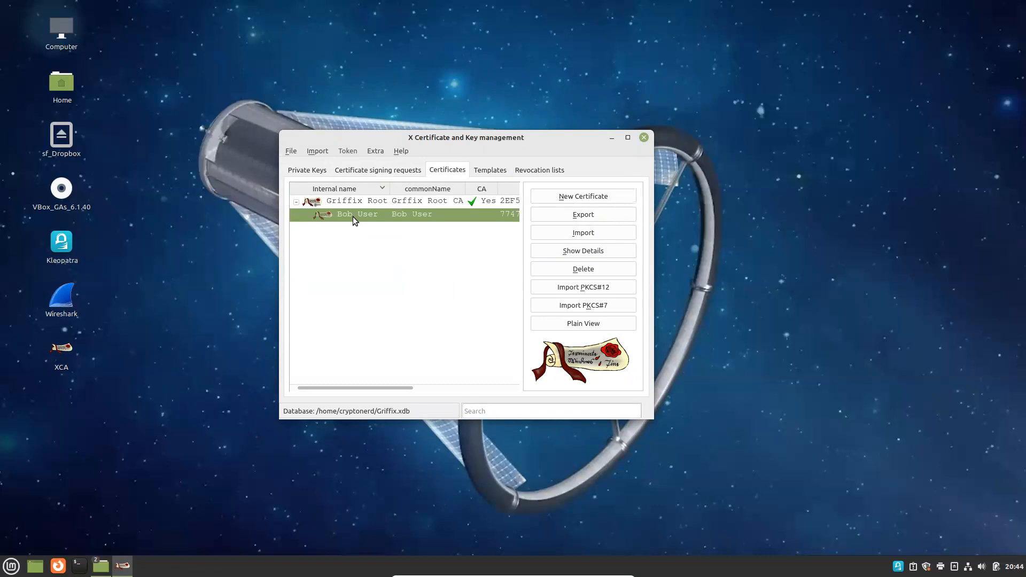
{"action": "key", "text": "alt+Tab"}
{"action": "key", "text": "alt+Tab"}
{"action": "key", "text": "alt+Tab"}
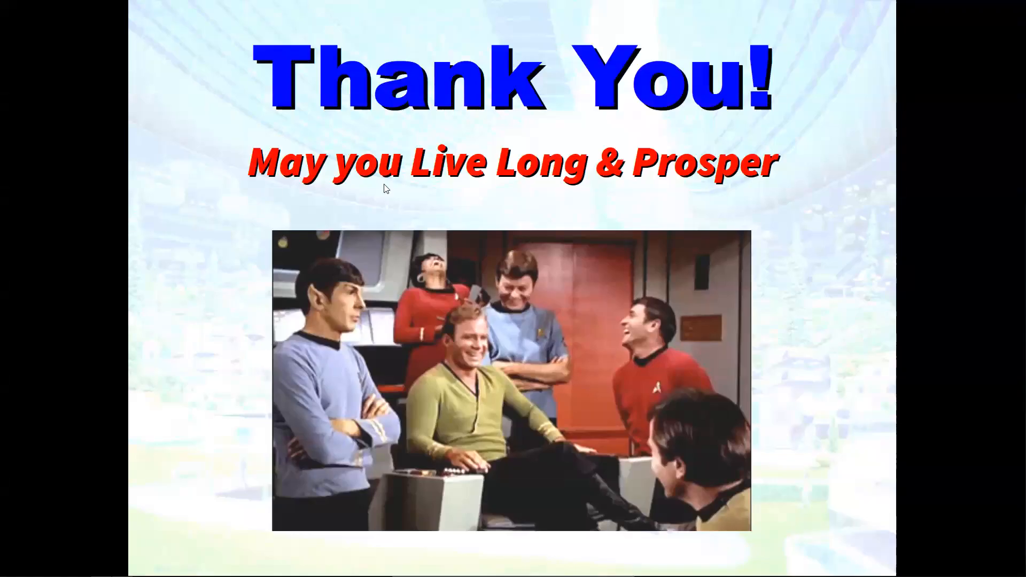